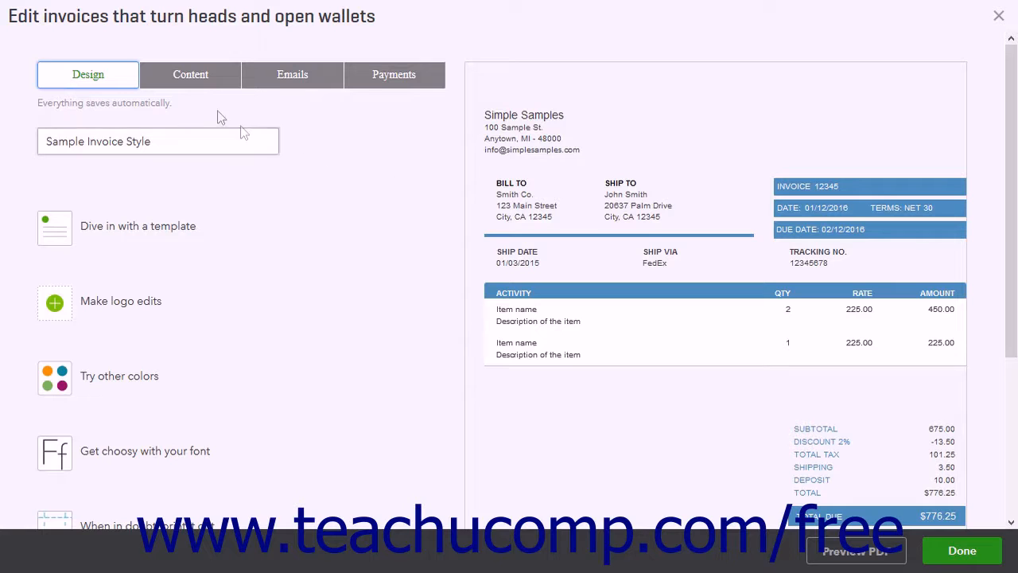
- Open the invoice style's content settings and bring up the header section for editing
{"action": "left_click", "coordinate": [212, 85]}
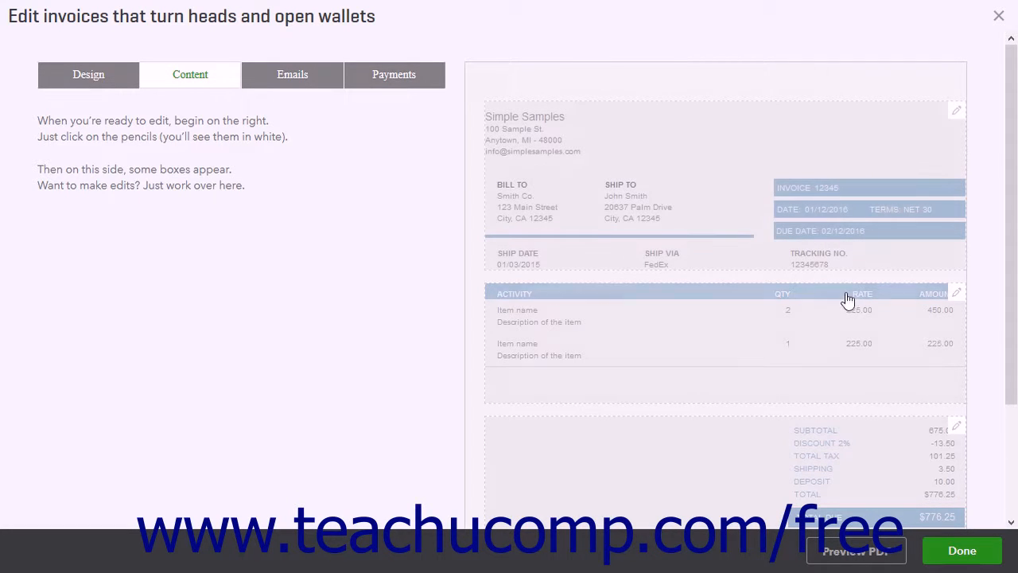
{"action": "left_click", "coordinate": [956, 294]}
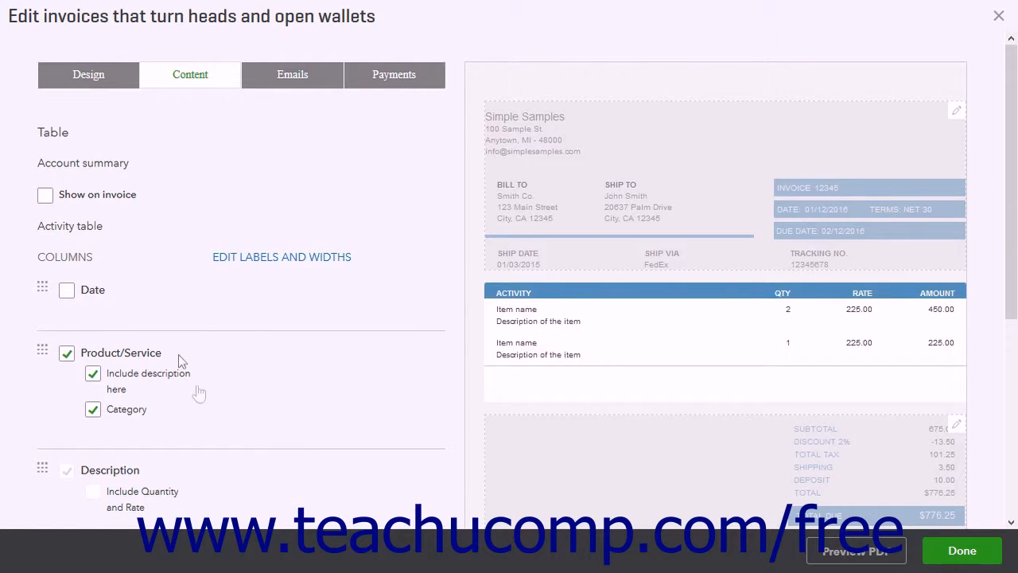
{"action": "left_click", "coordinate": [957, 118]}
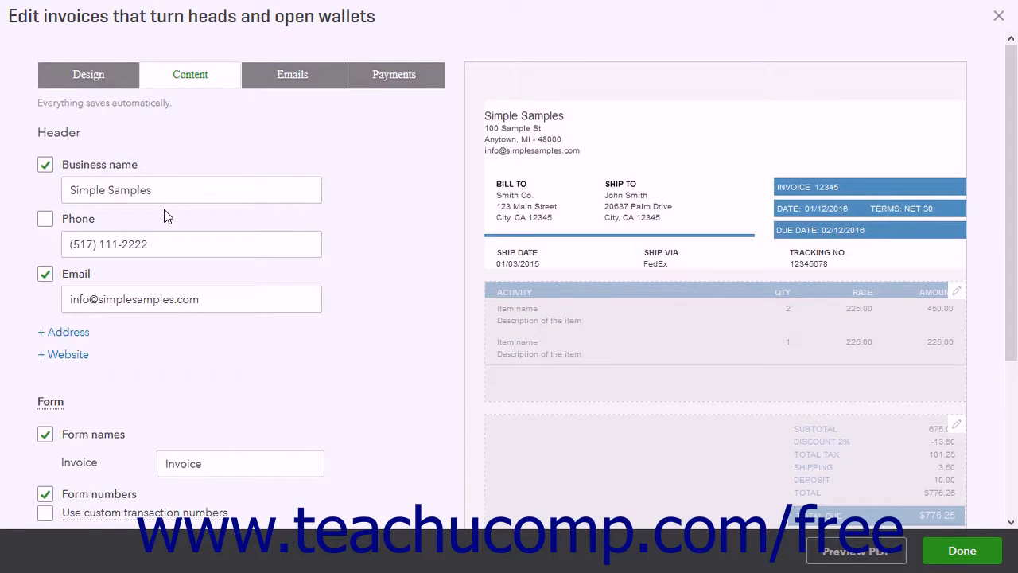
- Turn the business name off in the invoice header and turn it back on
{"action": "left_click", "coordinate": [46, 164]}
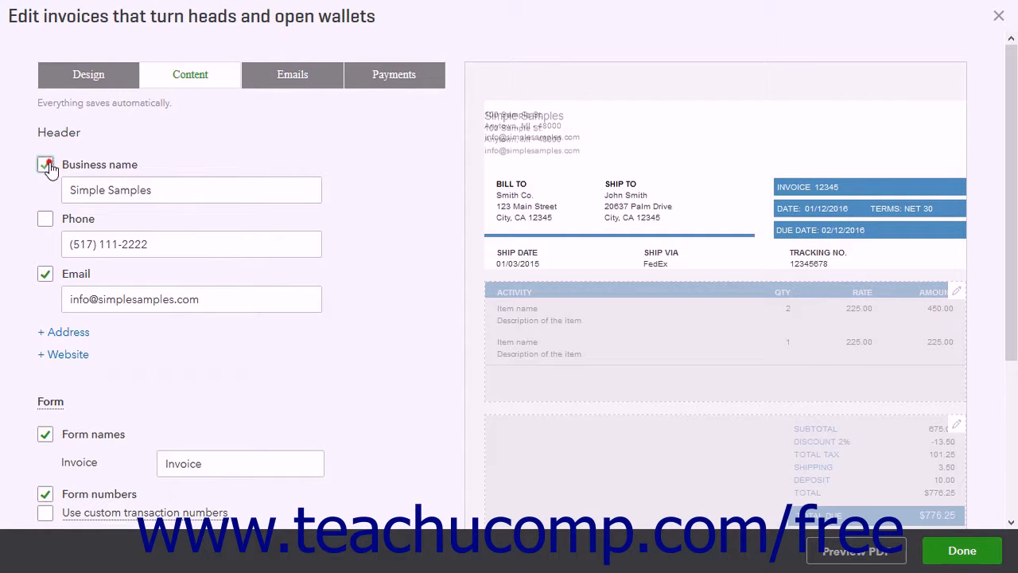
{"action": "left_click", "coordinate": [45, 165]}
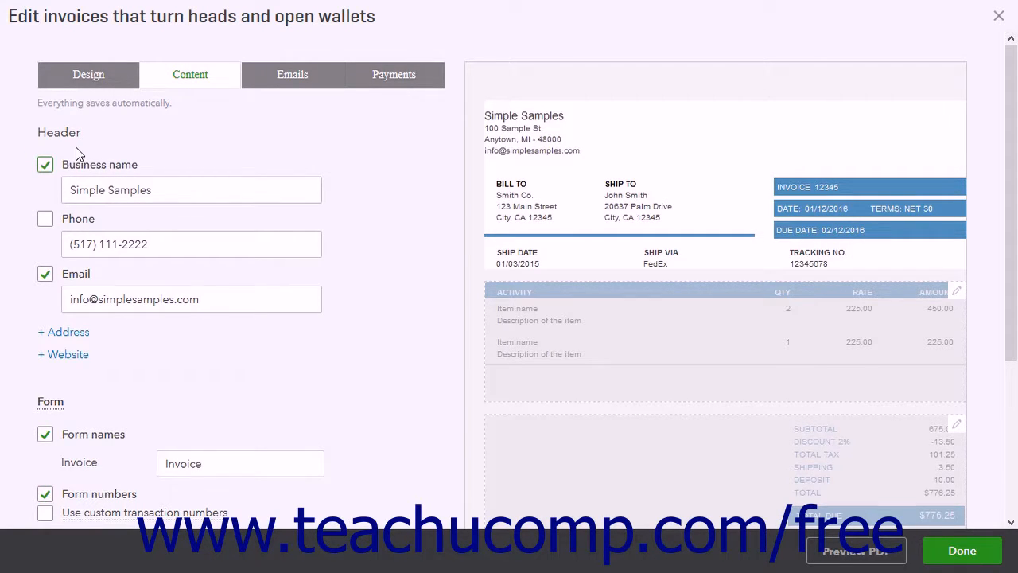
- Expand the header's address fields and remove the street address from the invoice
{"action": "scroll", "coordinate": [95, 403], "scroll_direction": "down", "scroll_amount": 3}
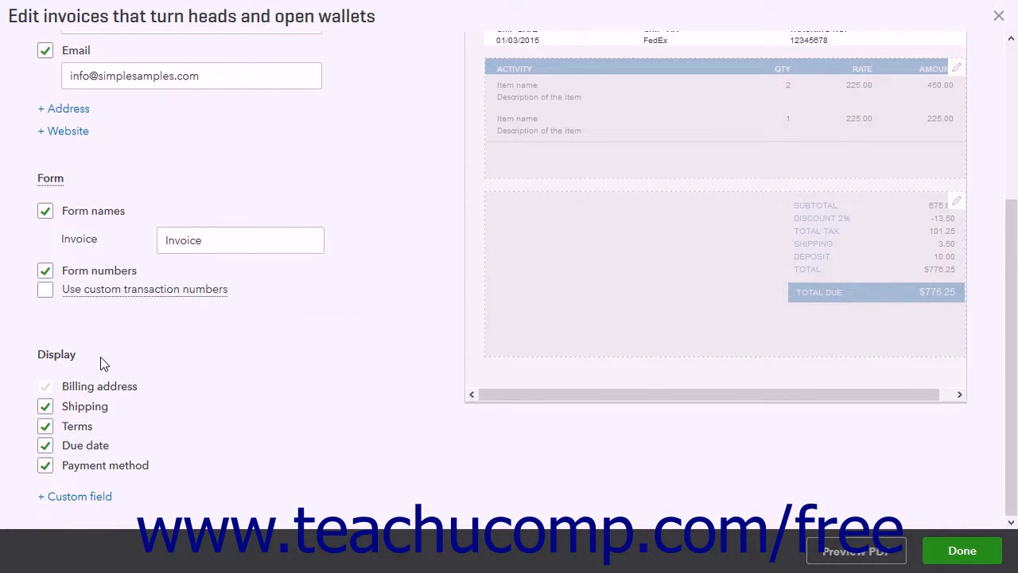
{"action": "left_click", "coordinate": [72, 118]}
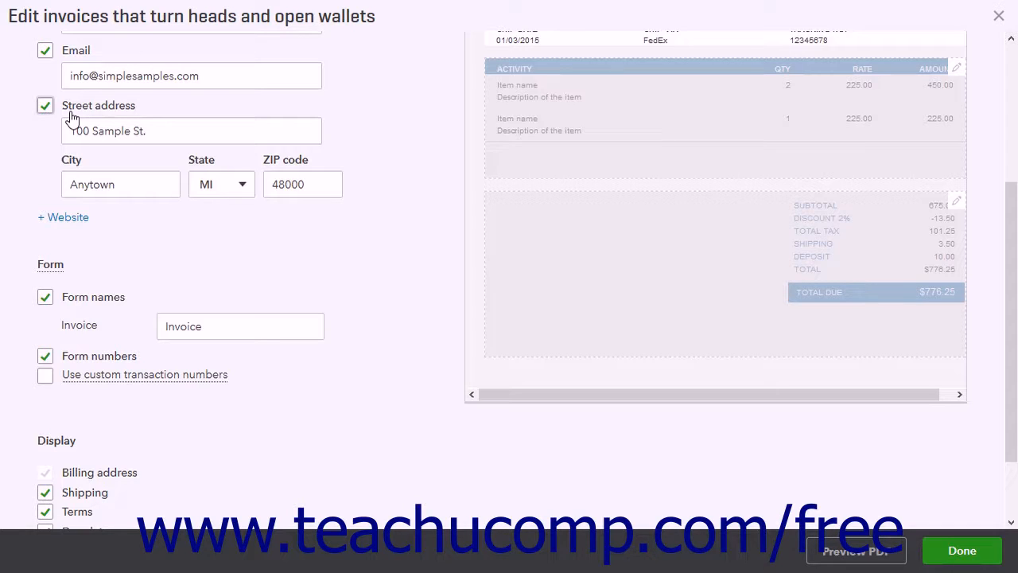
{"action": "left_click", "coordinate": [116, 127]}
{"action": "left_click", "coordinate": [178, 133]}
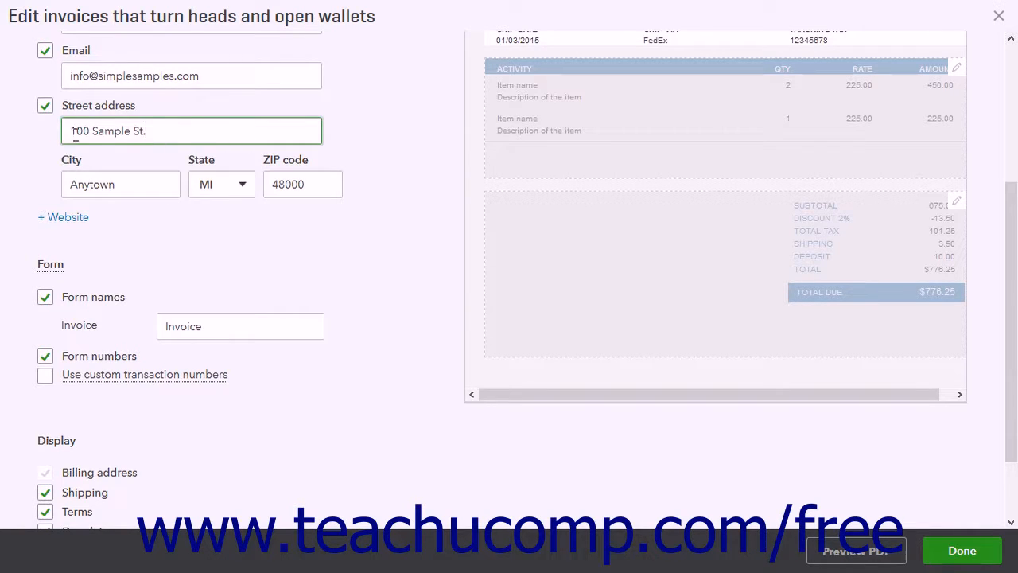
{"action": "left_click", "coordinate": [46, 108]}
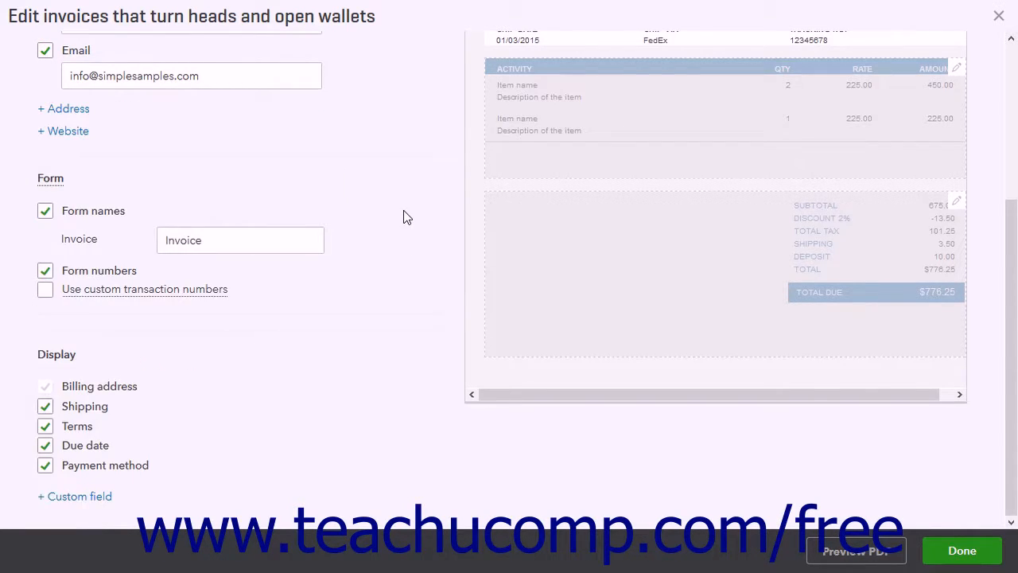
- Open the table section for editing and show the account summary on the invoice
{"action": "left_click", "coordinate": [689, 110]}
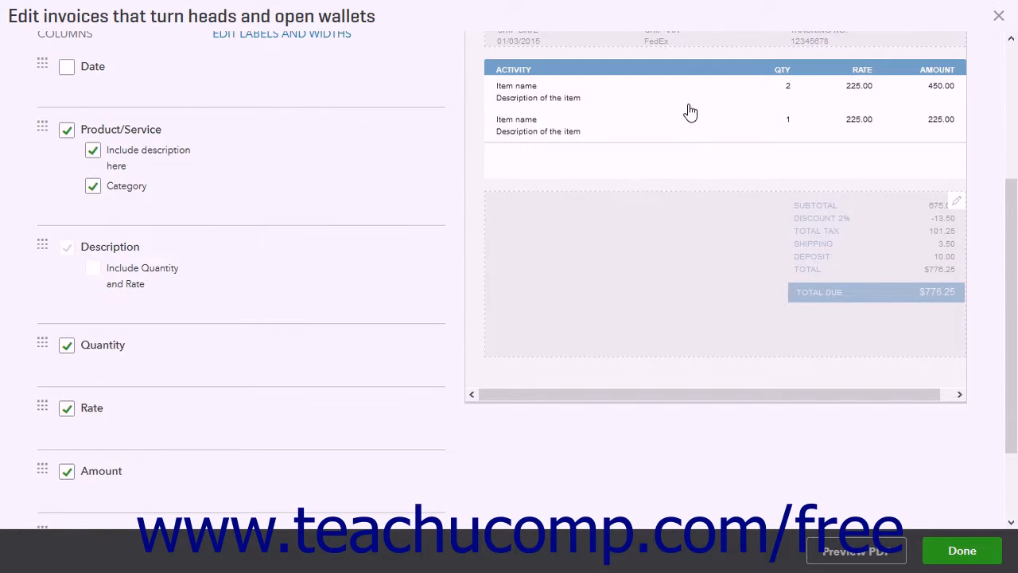
{"action": "scroll", "coordinate": [288, 175], "scroll_direction": "up", "scroll_amount": 5}
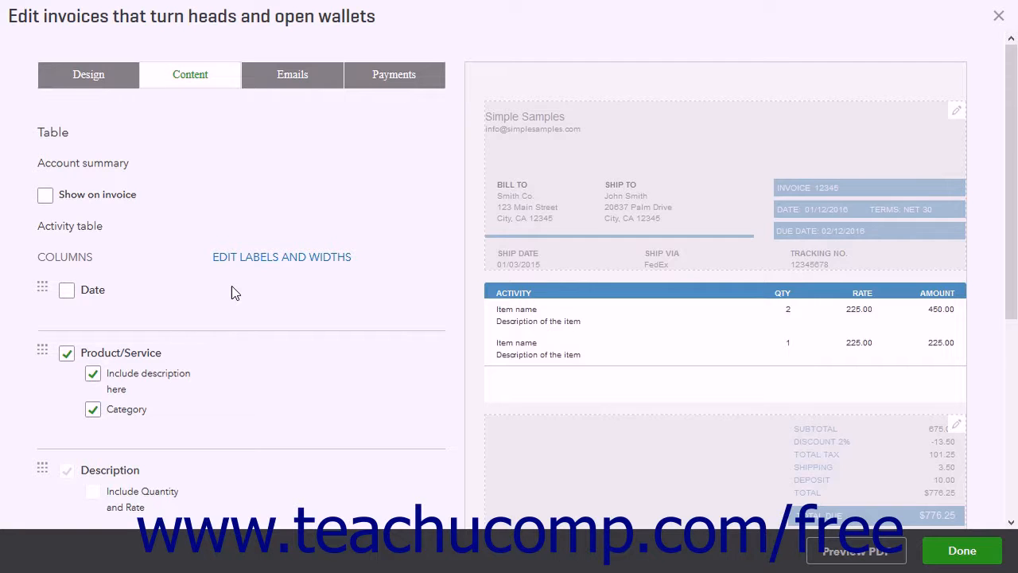
{"action": "left_click", "coordinate": [45, 195]}
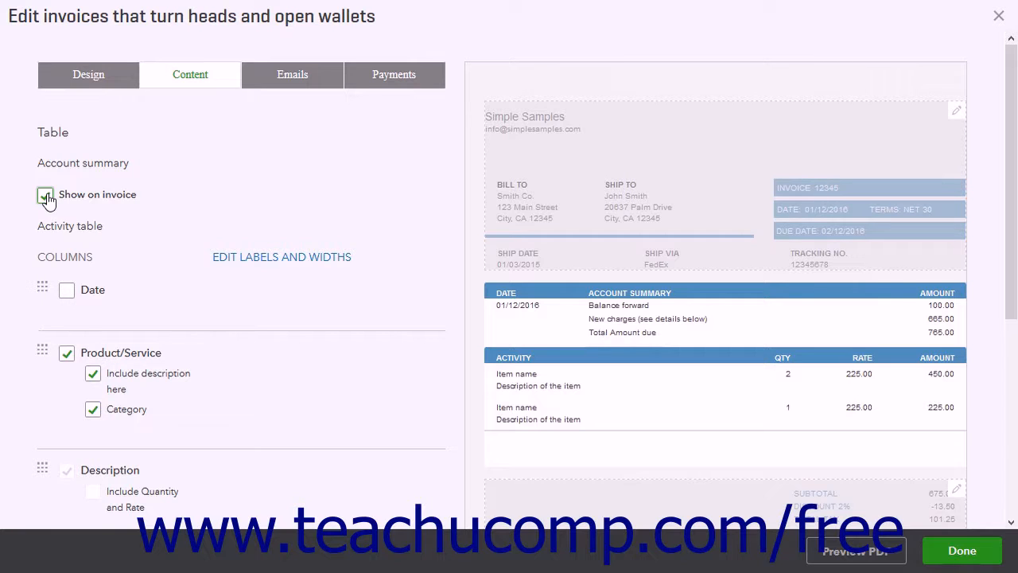
{"action": "left_click", "coordinate": [96, 232]}
- Add the Date column to the activity table and remove it again
{"action": "scroll", "coordinate": [132, 243], "scroll_direction": "down", "scroll_amount": 2}
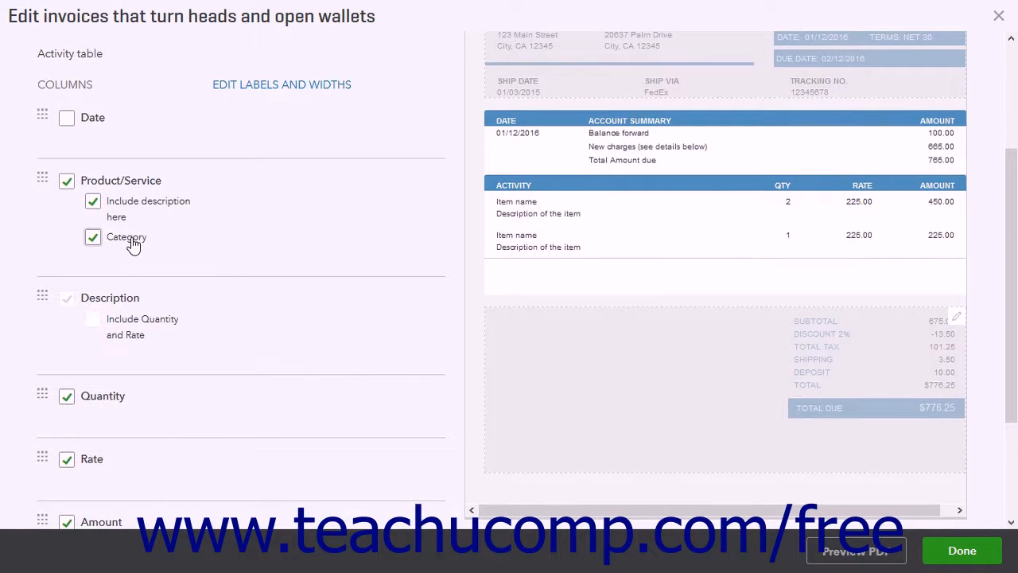
{"action": "left_click", "coordinate": [68, 120]}
{"action": "left_click", "coordinate": [70, 126]}
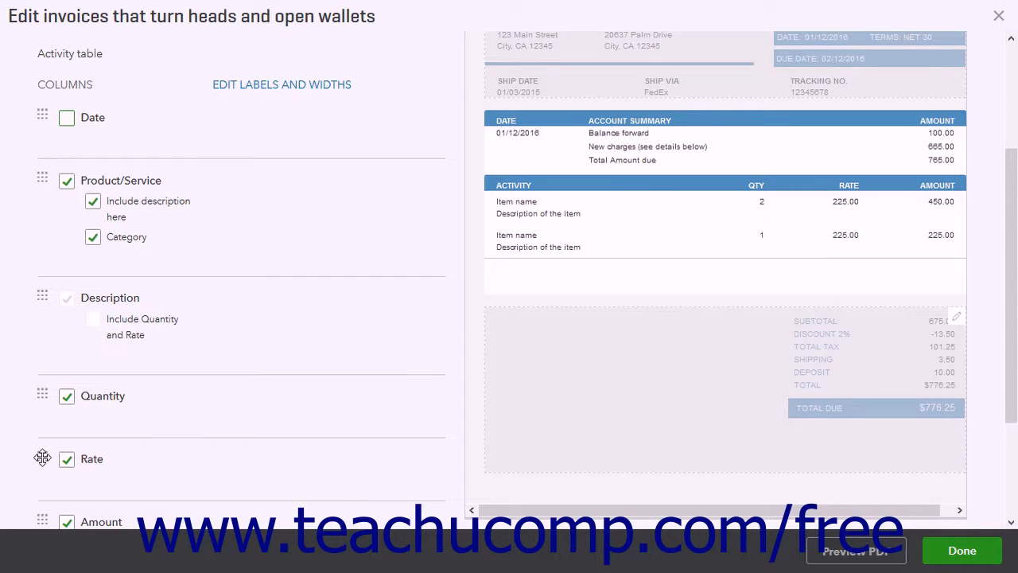
- Move the Rate column ahead of Quantity in the activity table, and restore Quantity ahead of Rate
{"action": "left_click_drag", "start_coordinate": [43, 458], "coordinate": [46, 402]}
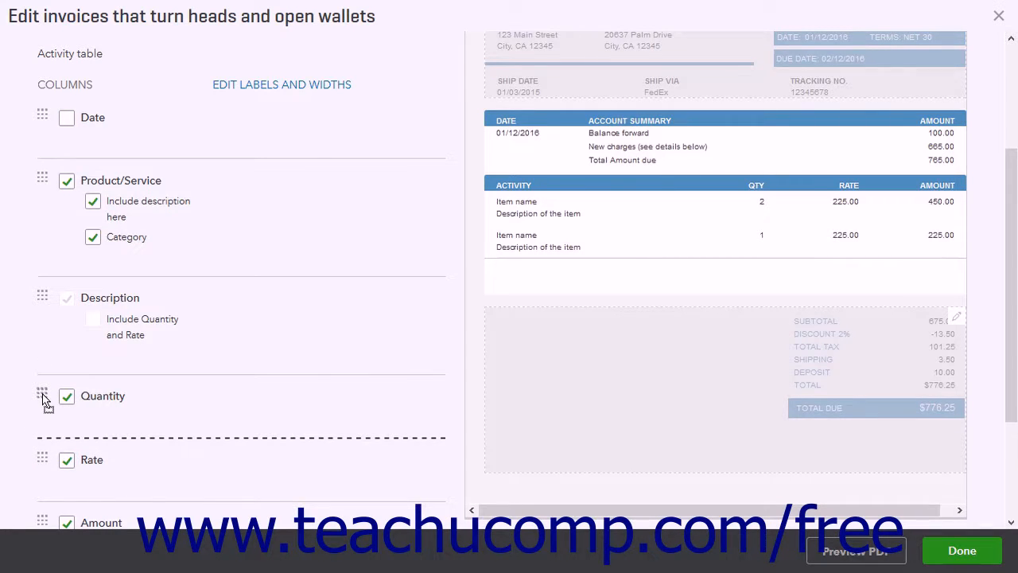
{"action": "left_click_drag", "start_coordinate": [45, 402], "coordinate": [42, 394]}
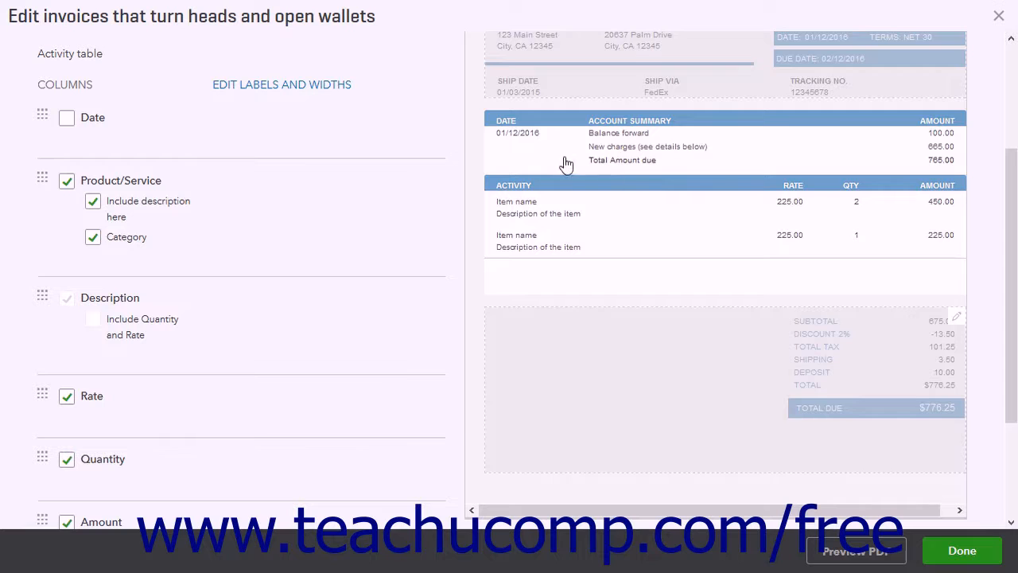
{"action": "left_click_drag", "start_coordinate": [42, 453], "coordinate": [43, 394]}
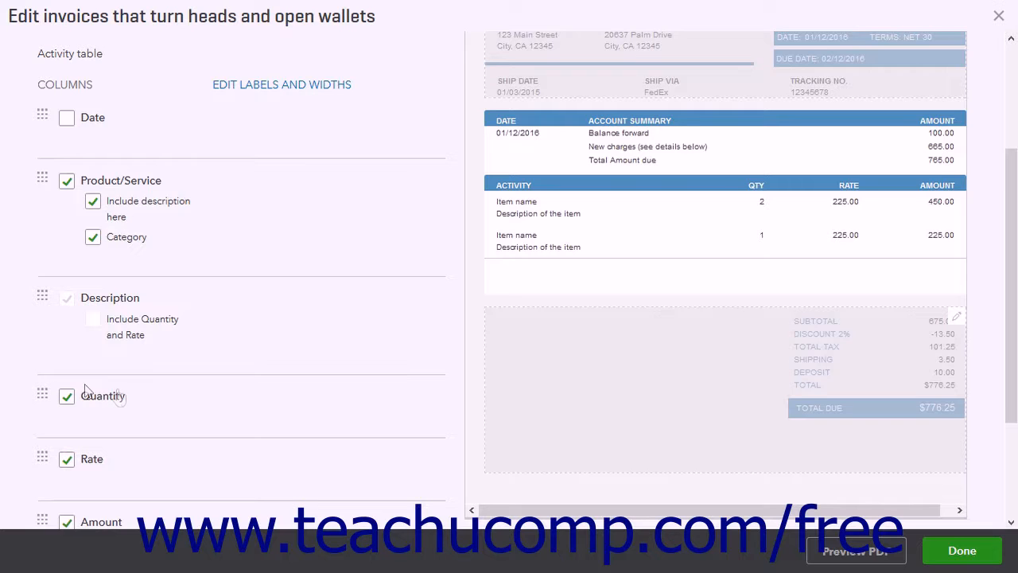
- Show the column labels and widths, relabel the Qty column as "Quantity" and widen it slightly
{"action": "left_click", "coordinate": [267, 83]}
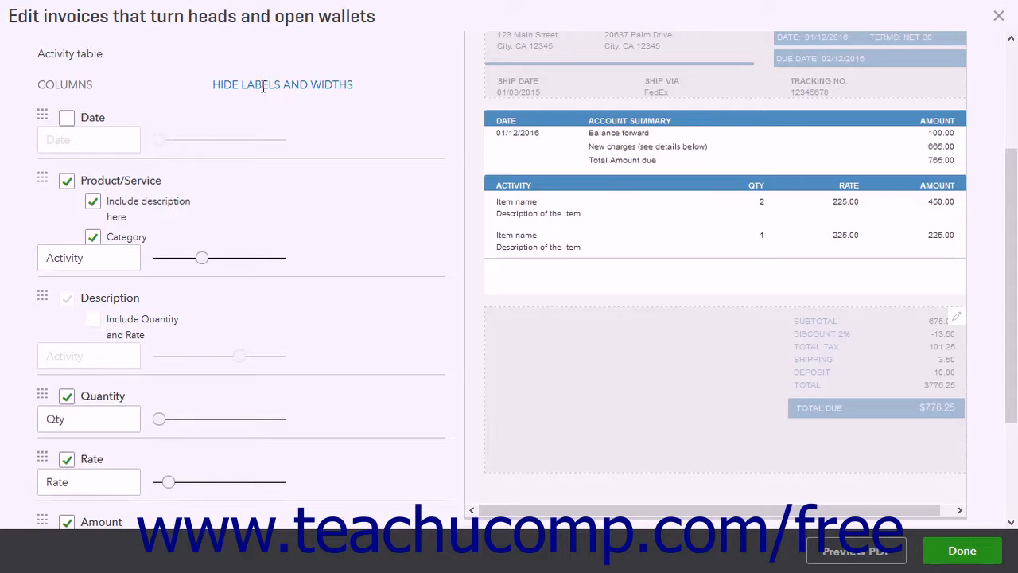
{"action": "scroll", "coordinate": [236, 338], "scroll_direction": "down", "scroll_amount": 1}
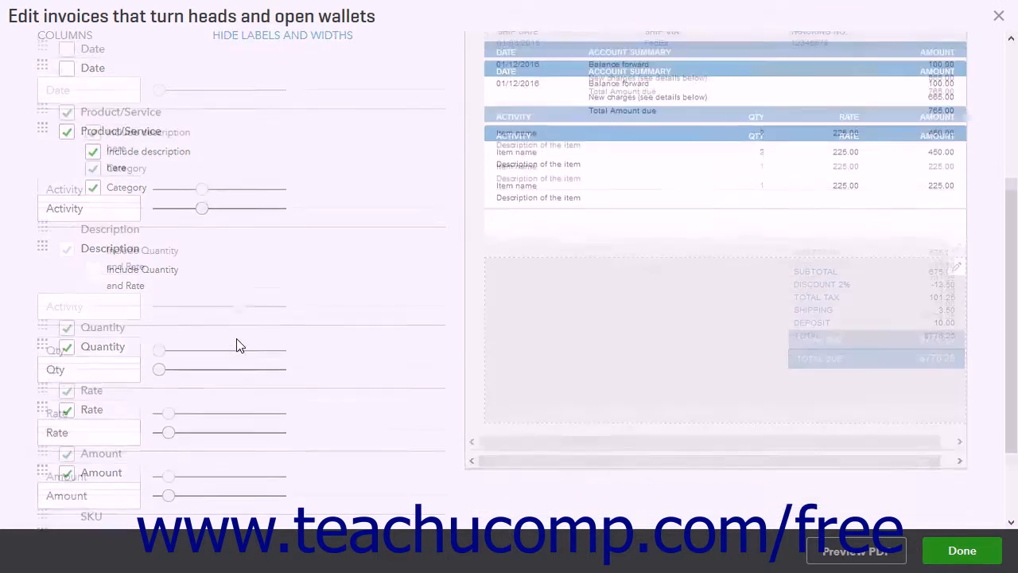
{"action": "left_click", "coordinate": [89, 332]}
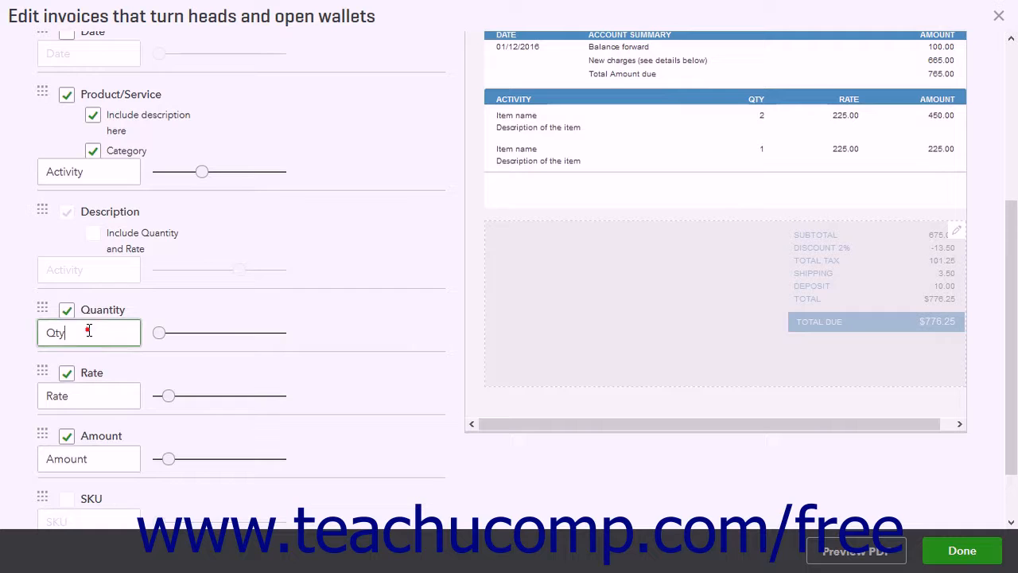
{"action": "key", "text": "BackSpace"}
{"action": "key", "text": "BackSpace"}
{"action": "key", "text": "BackSpace"}
{"action": "type", "text": "Quantity"}
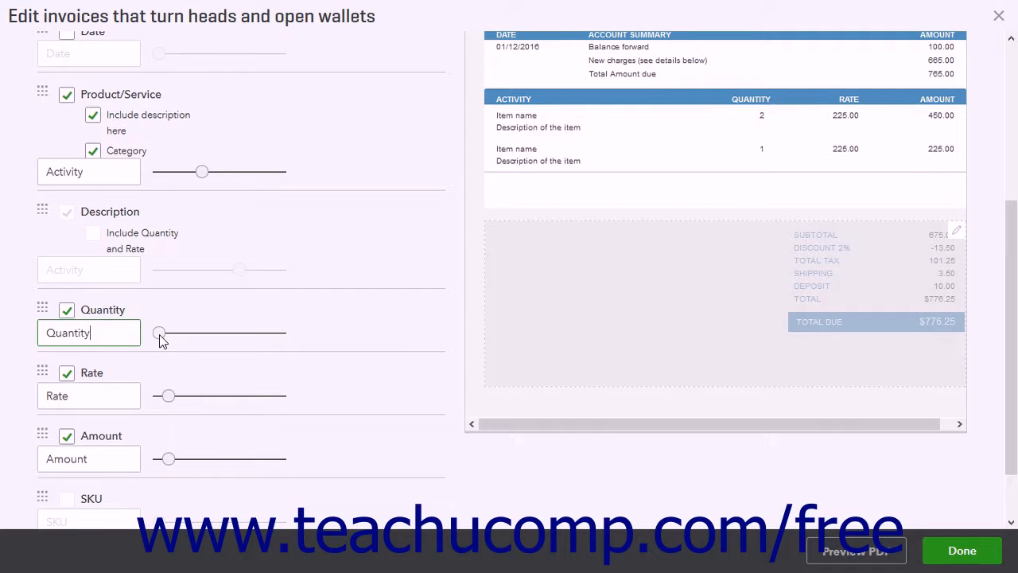
{"action": "mouse_move", "coordinate": [159, 334]}
{"action": "left_mouse_down"}
{"action": "mouse_move", "coordinate": [208, 337]}
{"action": "mouse_move", "coordinate": [163, 336]}
{"action": "left_mouse_up"}
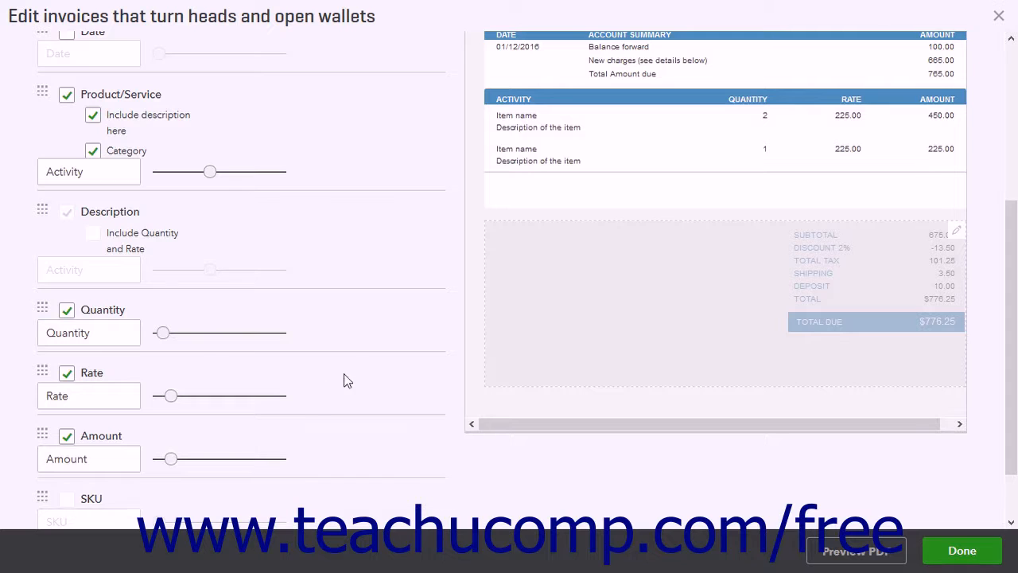
- Expand the additional activity options, turn on activity grouping, view the grouping periods, and turn grouping off
{"action": "scroll", "coordinate": [358, 346], "scroll_direction": "down", "scroll_amount": 1}
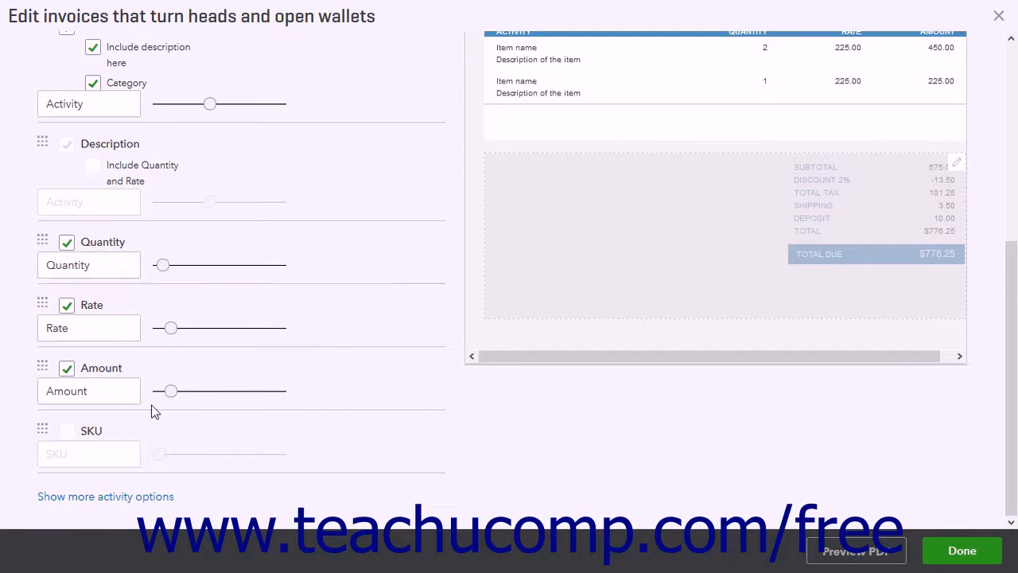
{"action": "left_click", "coordinate": [101, 499]}
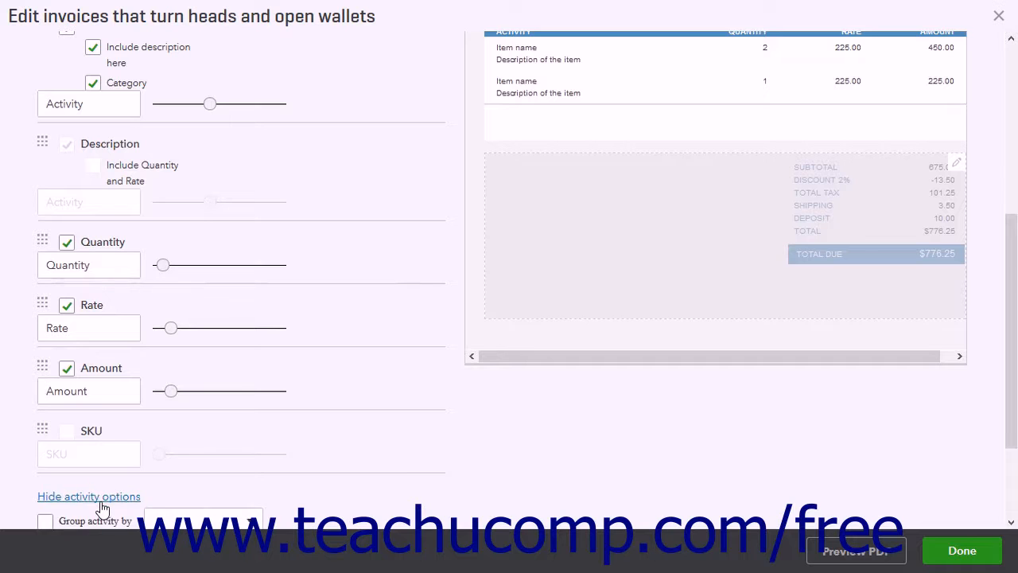
{"action": "scroll", "coordinate": [102, 510], "scroll_direction": "down", "scroll_amount": 2}
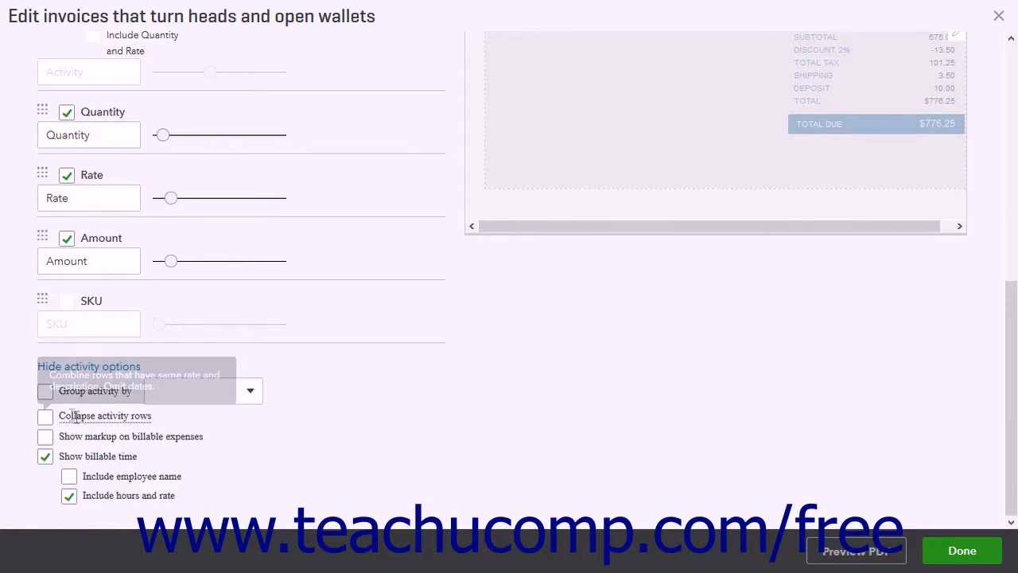
{"action": "left_click", "coordinate": [45, 392]}
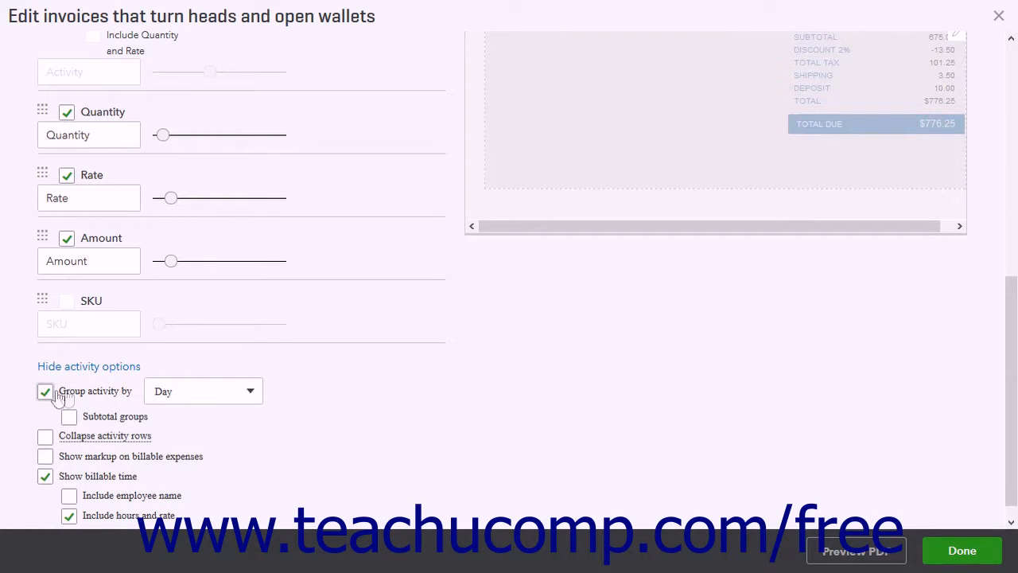
{"action": "left_click", "coordinate": [249, 400]}
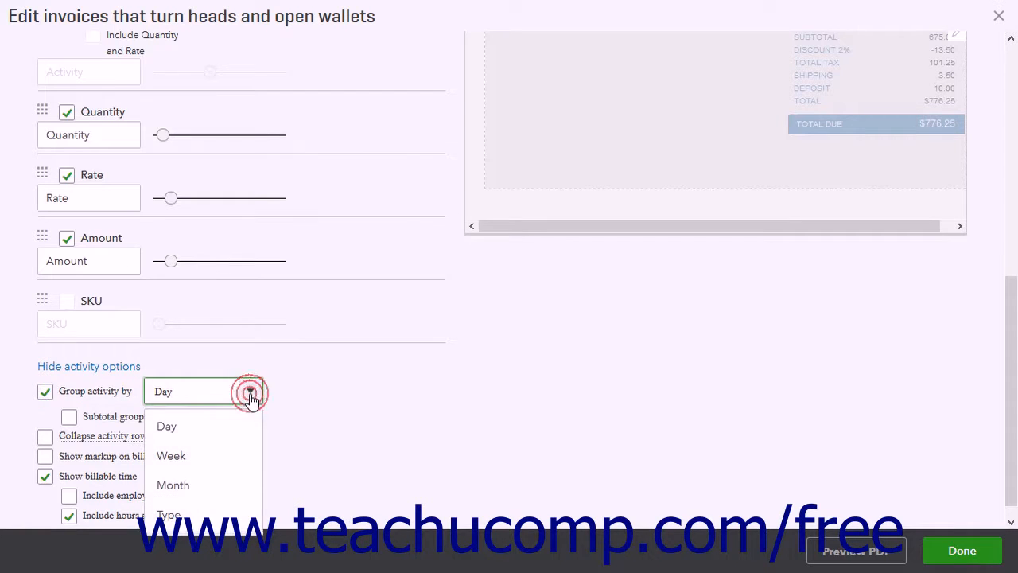
{"action": "left_click", "coordinate": [250, 399]}
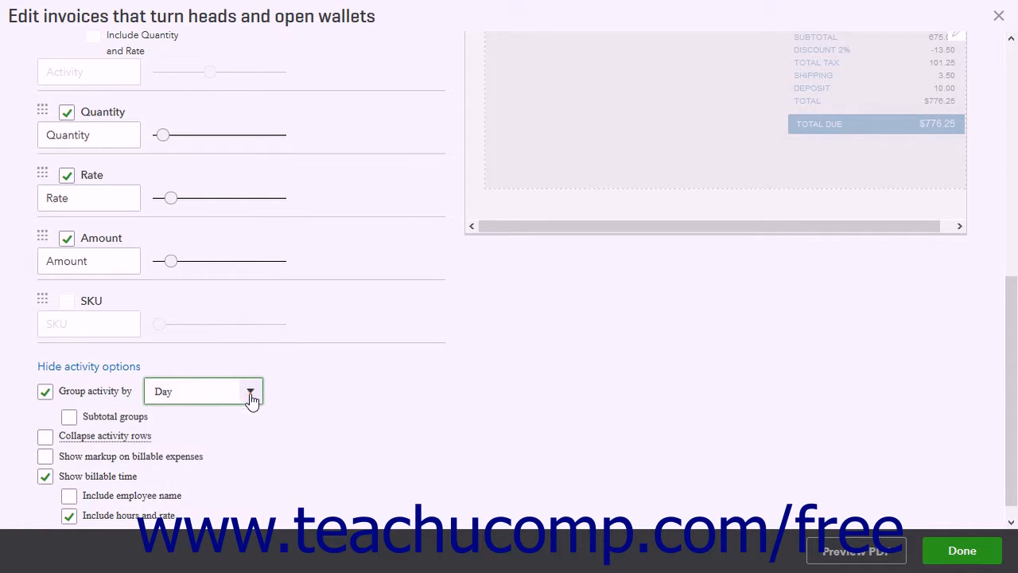
{"action": "left_click", "coordinate": [46, 393]}
- Open the invoice's footer section for editing
{"action": "scroll", "coordinate": [301, 439], "scroll_direction": "up", "scroll_amount": 5}
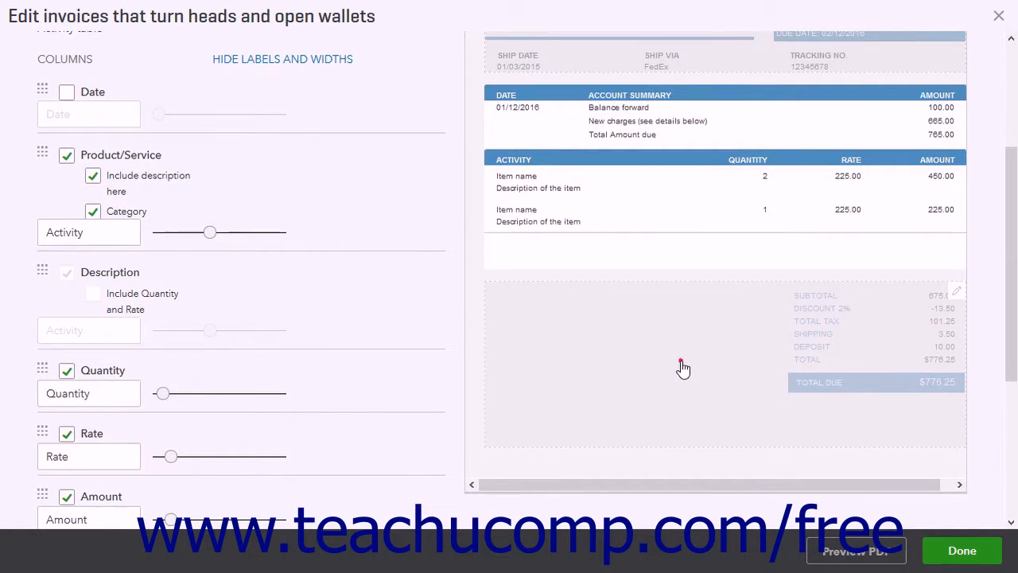
{"action": "left_click", "coordinate": [680, 368]}
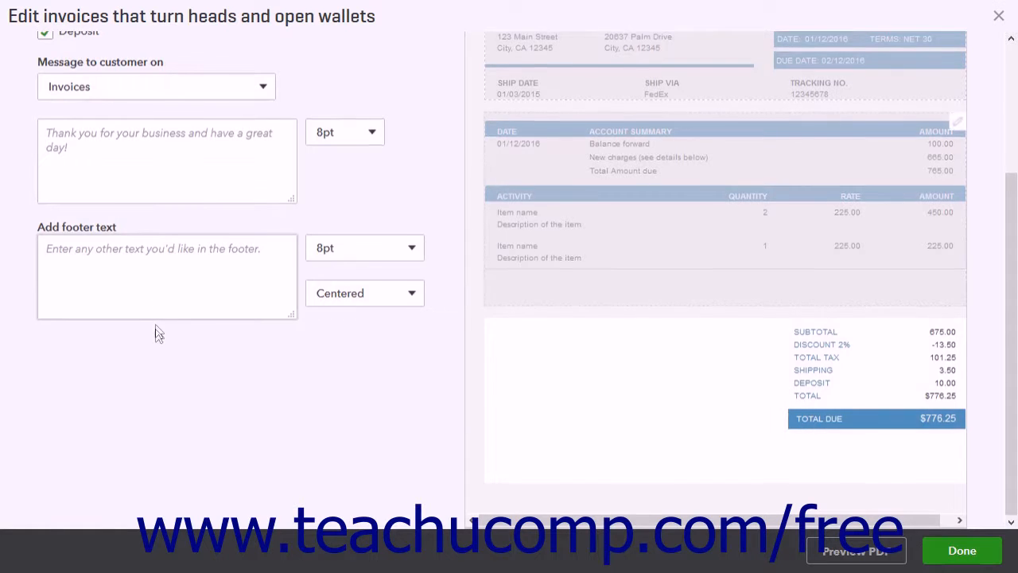
{"action": "scroll", "coordinate": [154, 318], "scroll_direction": "up", "scroll_amount": 3}
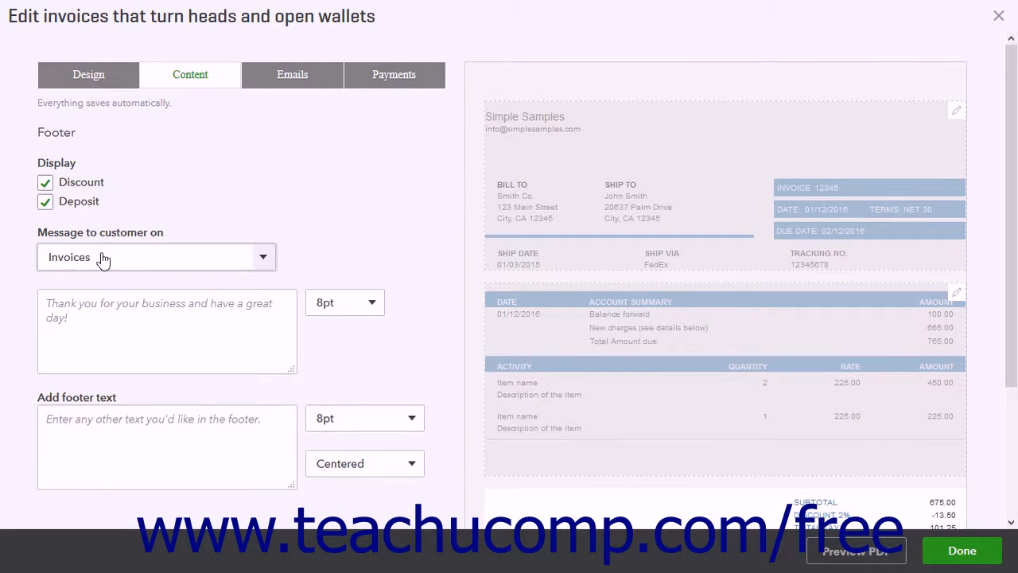
- Examine the customer message and footer text fields, including their font size choices and the footer alignment choices
{"action": "left_click", "coordinate": [103, 306]}
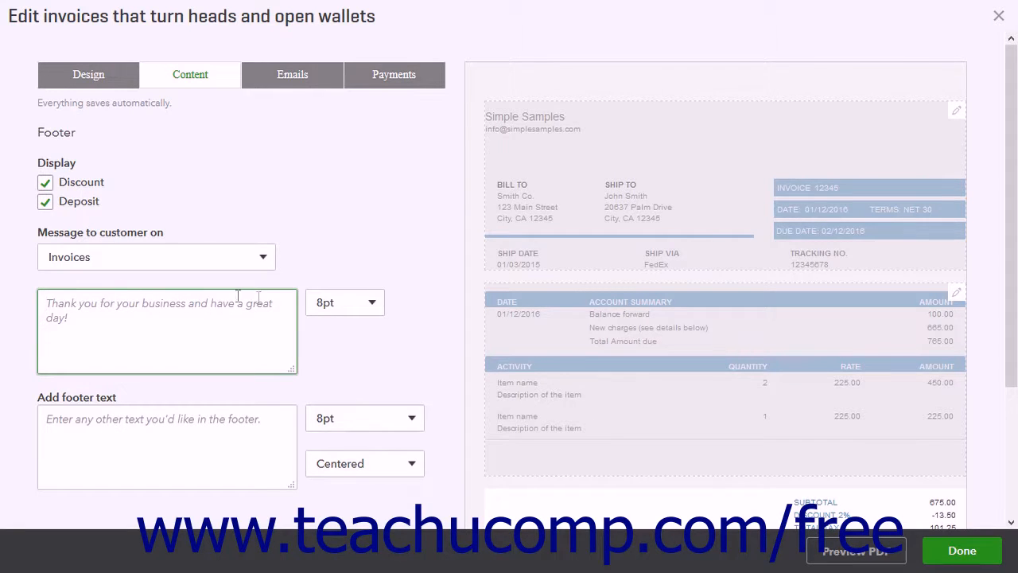
{"action": "left_click", "coordinate": [374, 307]}
{"action": "left_click", "coordinate": [379, 308]}
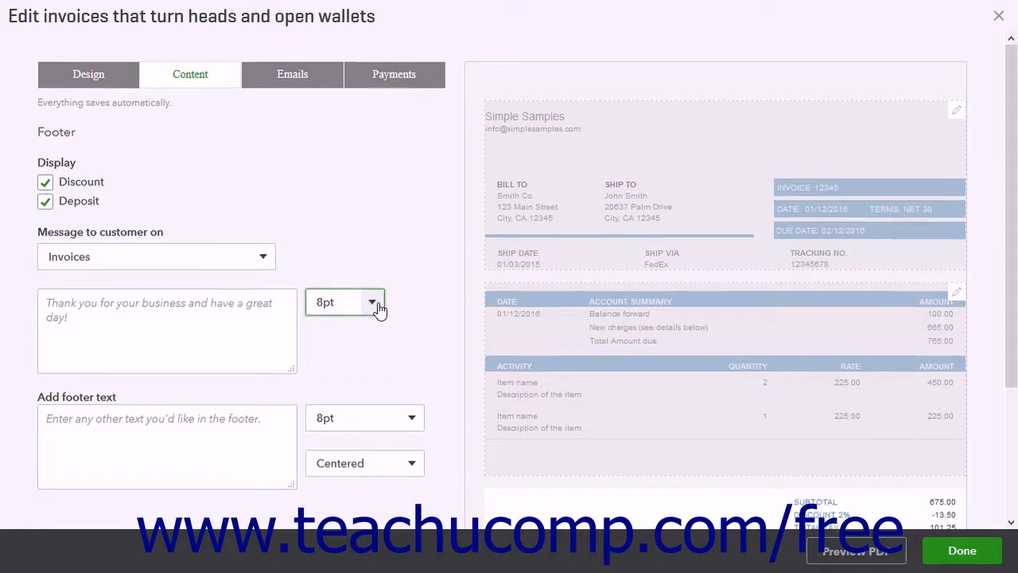
{"action": "scroll", "coordinate": [378, 309], "scroll_direction": "down", "scroll_amount": 2}
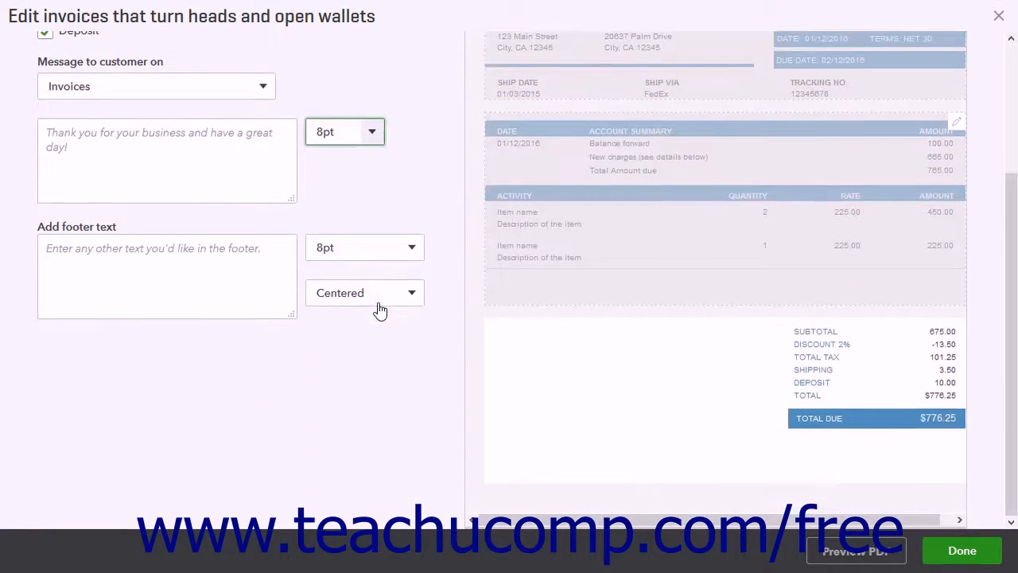
{"action": "left_click", "coordinate": [145, 268]}
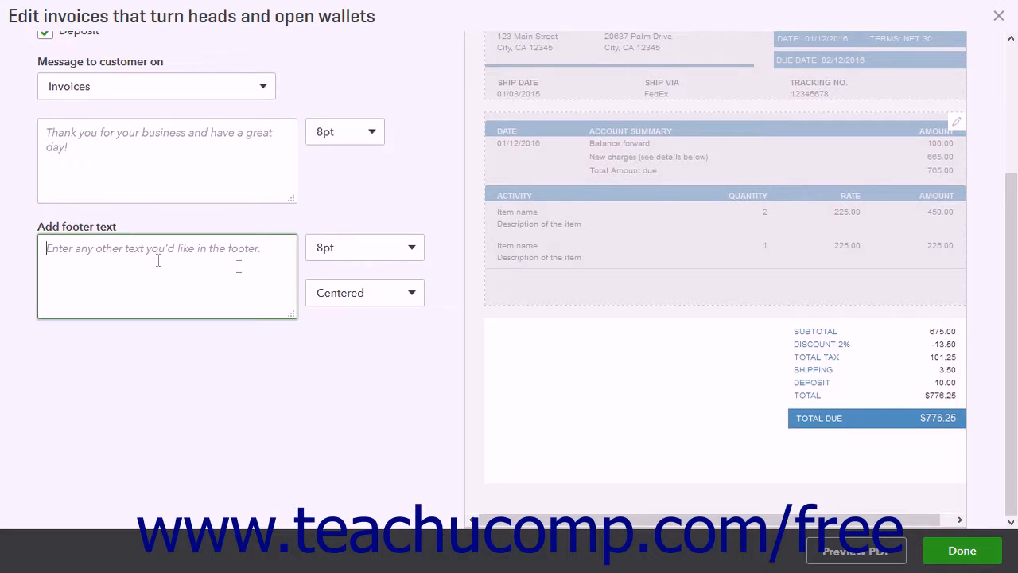
{"action": "left_click", "coordinate": [413, 250]}
{"action": "left_click", "coordinate": [444, 271]}
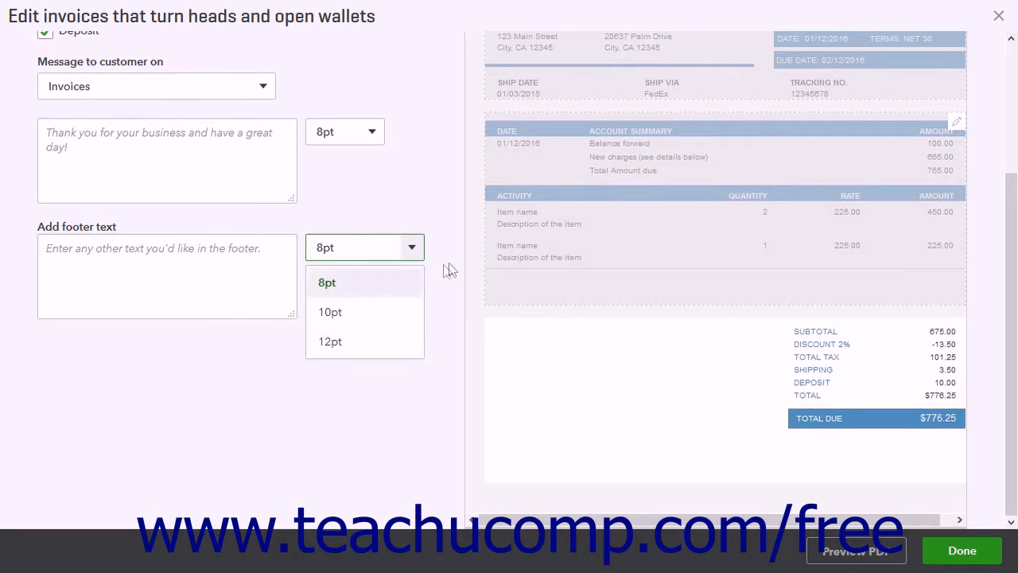
{"action": "left_click", "coordinate": [414, 295]}
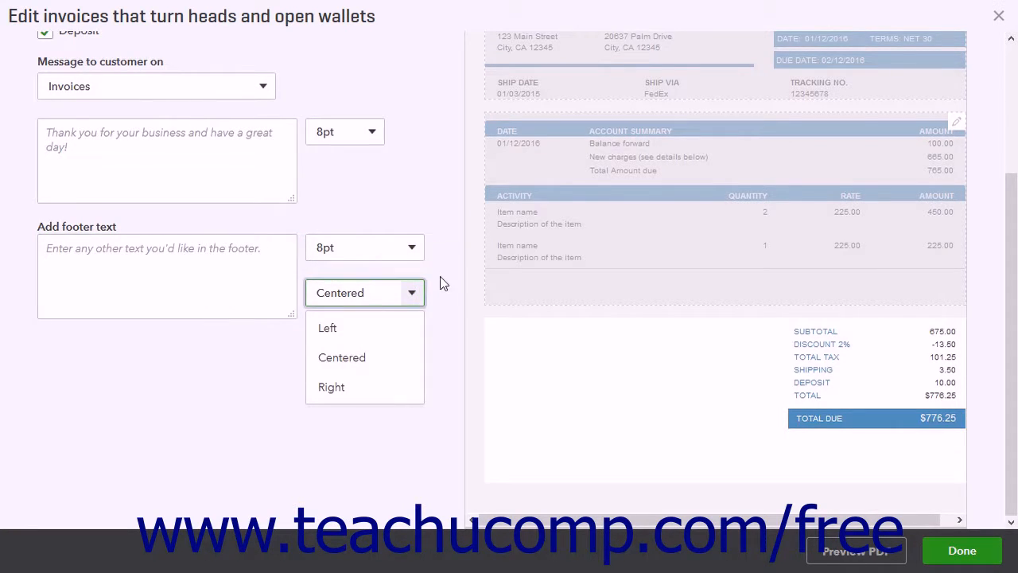
{"action": "left_click", "coordinate": [441, 279]}
{"action": "scroll", "coordinate": [435, 296], "scroll_direction": "up", "scroll_amount": 3}
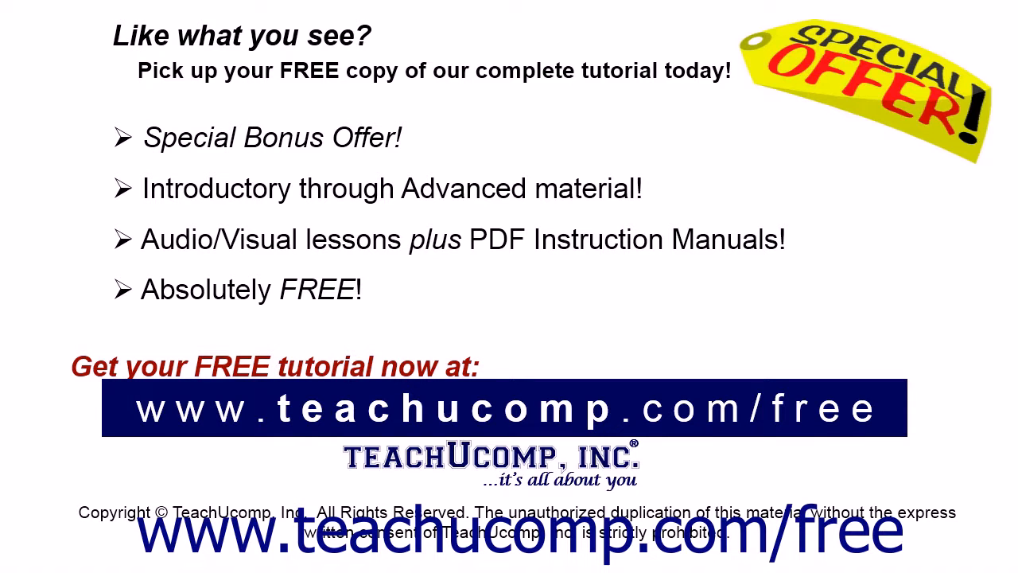